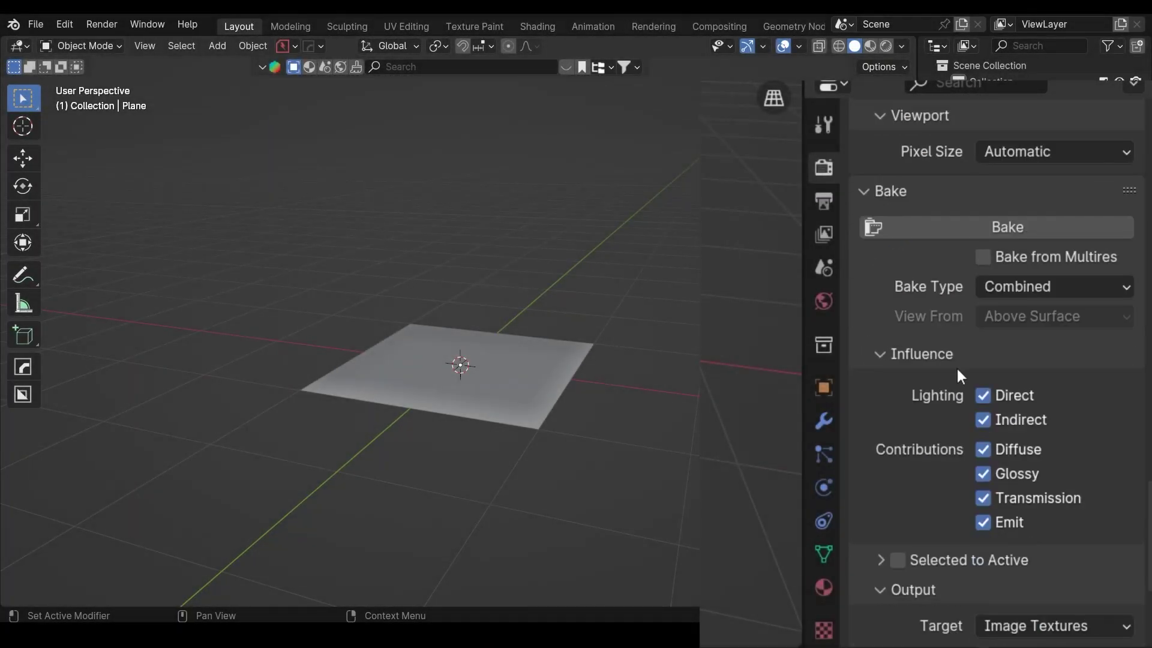
# Switch the bake type from Combined to Normal and bring up the normal Space choices
pyautogui.click(1053, 287)
pyautogui.click(1014, 417)
pyautogui.click(1051, 360)
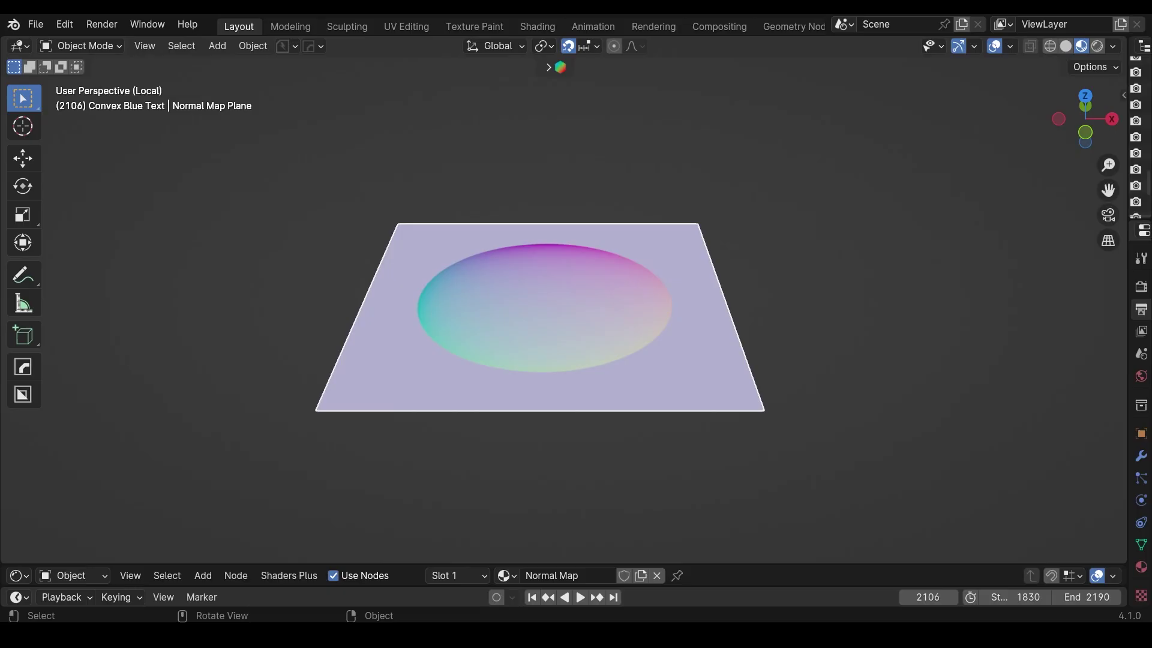
# Insert Separate XYZ on the texture link and Combine XYZ before the Normal Map node
pyautogui.moveTo(722, 565); pyautogui.dragTo(721, 57)
pyautogui.hotkey('shift', 'a')
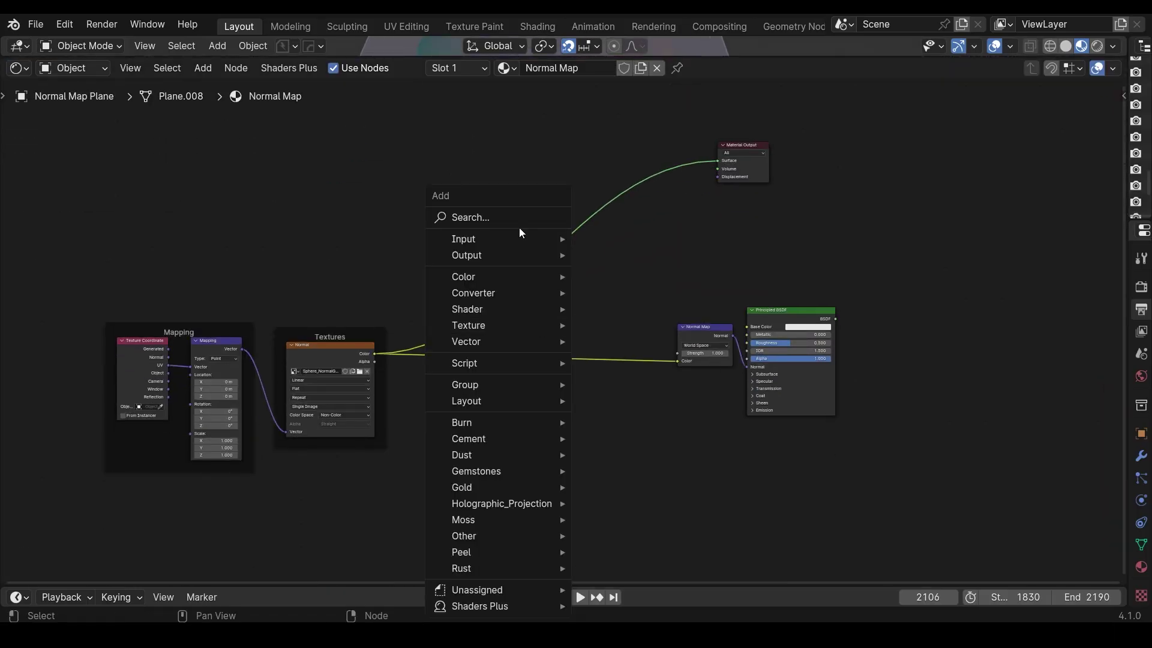
pyautogui.write('sep')
pyautogui.press('Return')
pyautogui.click(512, 216)
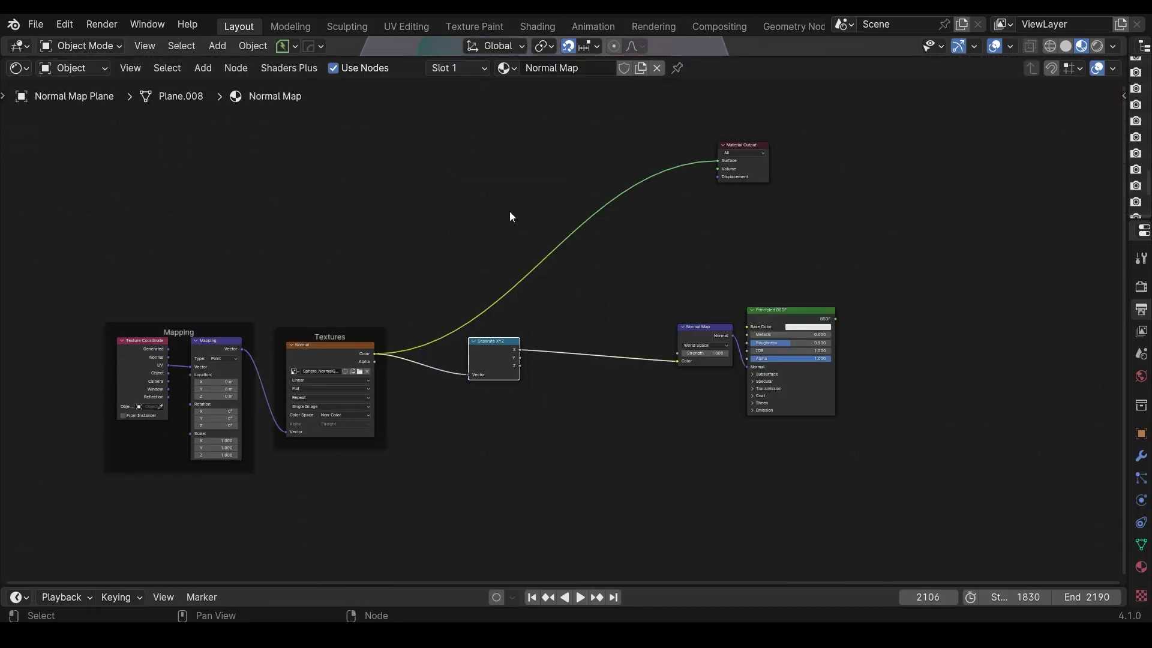
pyautogui.hotkey('shift', 'a')
pyautogui.write('comb')
pyautogui.press('Return')
pyautogui.click(594, 361)
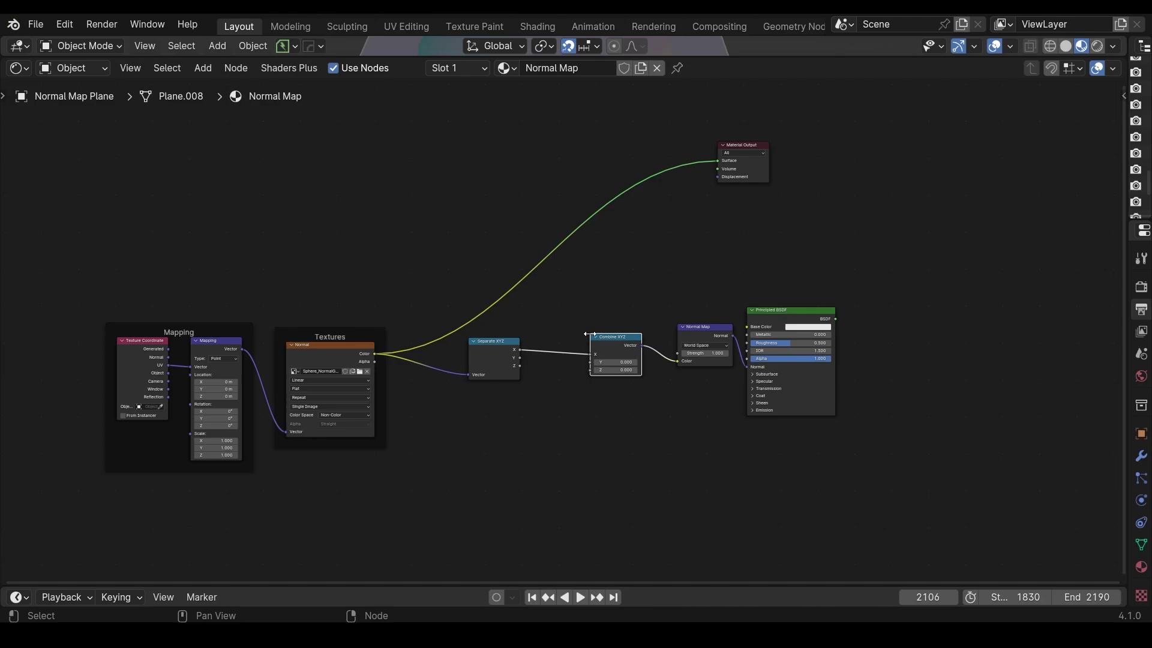
pyautogui.scroll(2, 595, 361)
# Link the X, Y, Z channels into Combine XYZ, with an Invert Color node on Y
pyautogui.moveTo(494, 373)
pyautogui.mouseDown()
pyautogui.moveTo(605, 380)
pyautogui.moveTo(606, 392)
pyautogui.mouseUp()
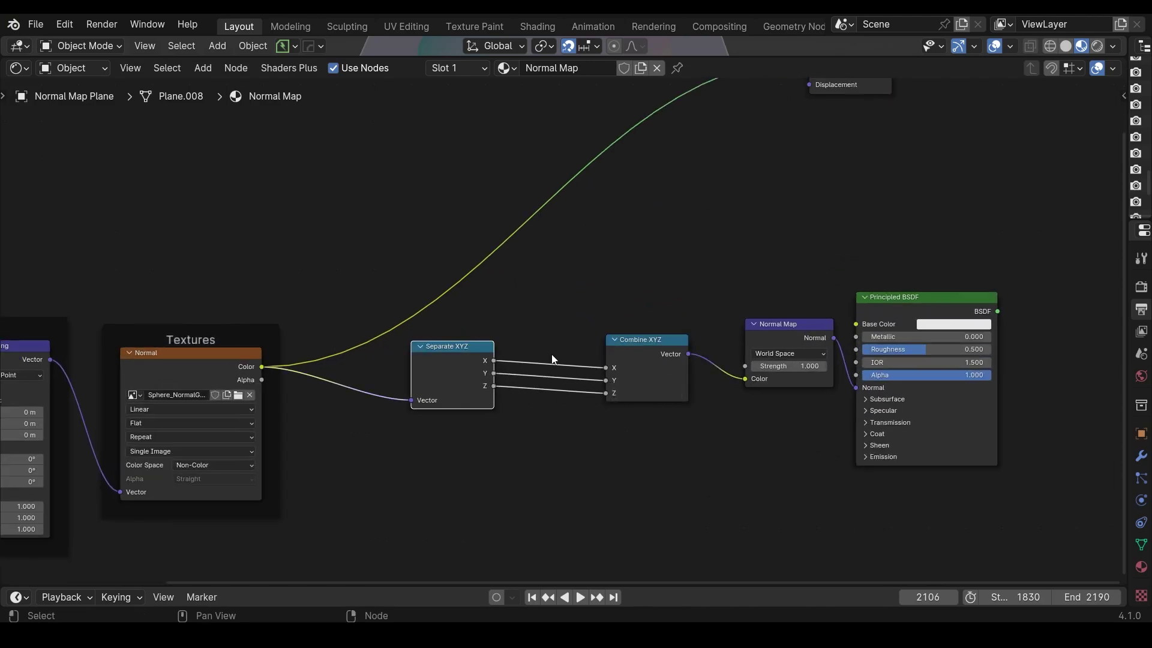
pyautogui.moveTo(551, 363); pyautogui.dragTo(551, 442)
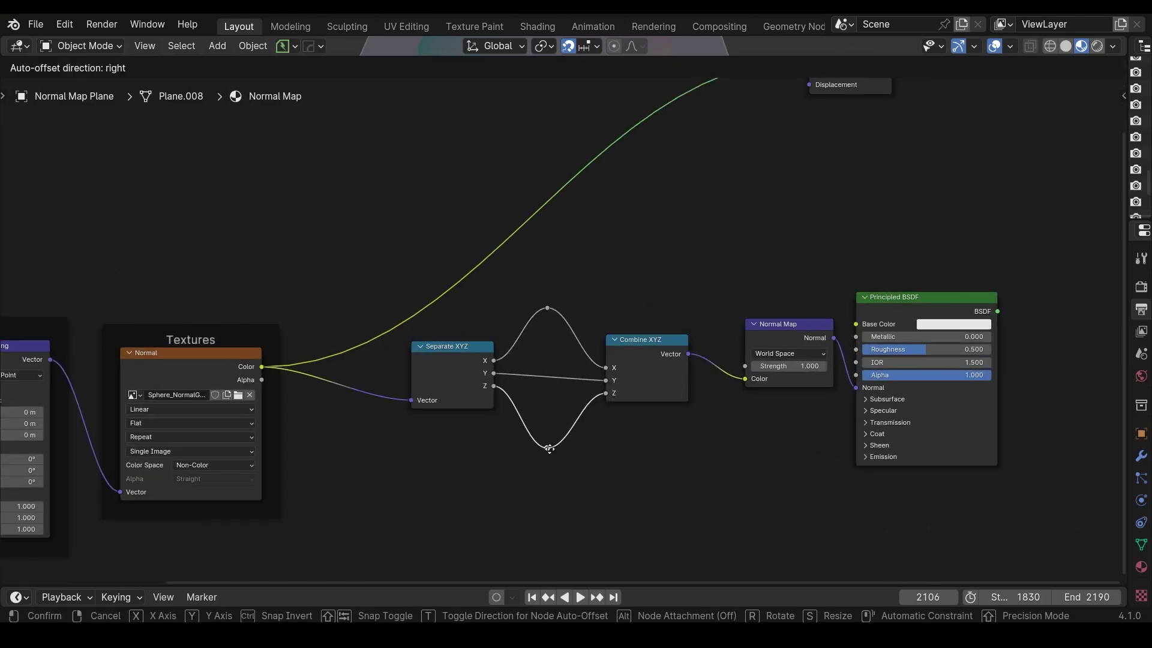
pyautogui.hotkey('shift', 'a')
pyautogui.write('inver')
pyautogui.press('Return')
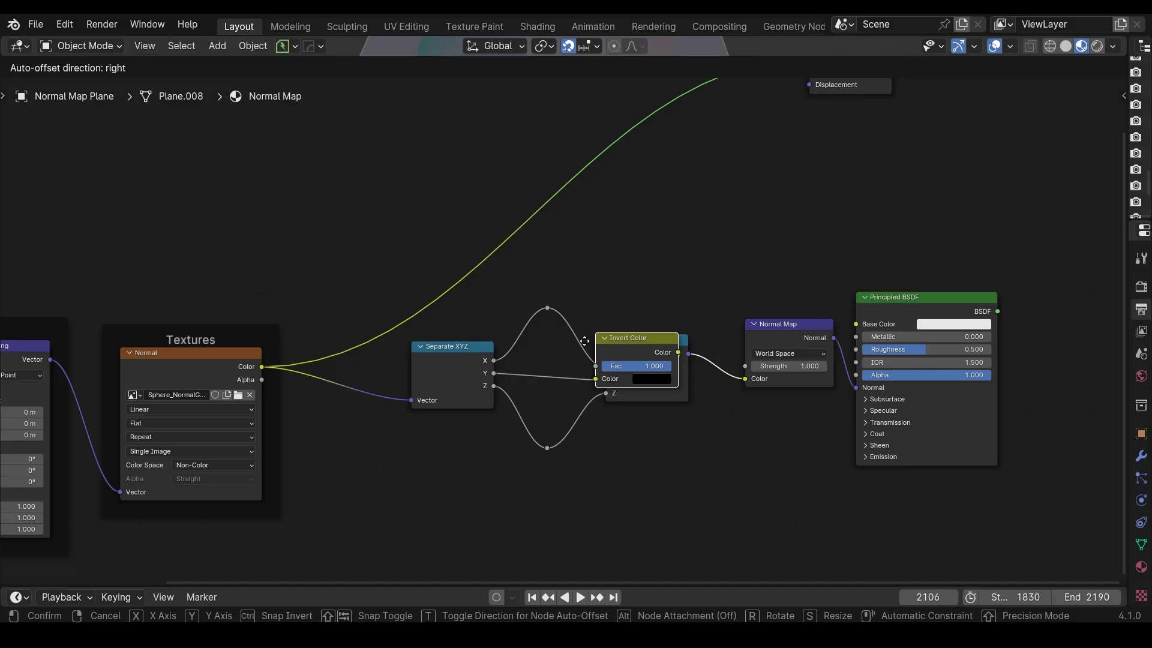
pyautogui.click(509, 354)
pyautogui.hotkey('ctrl', 'space')
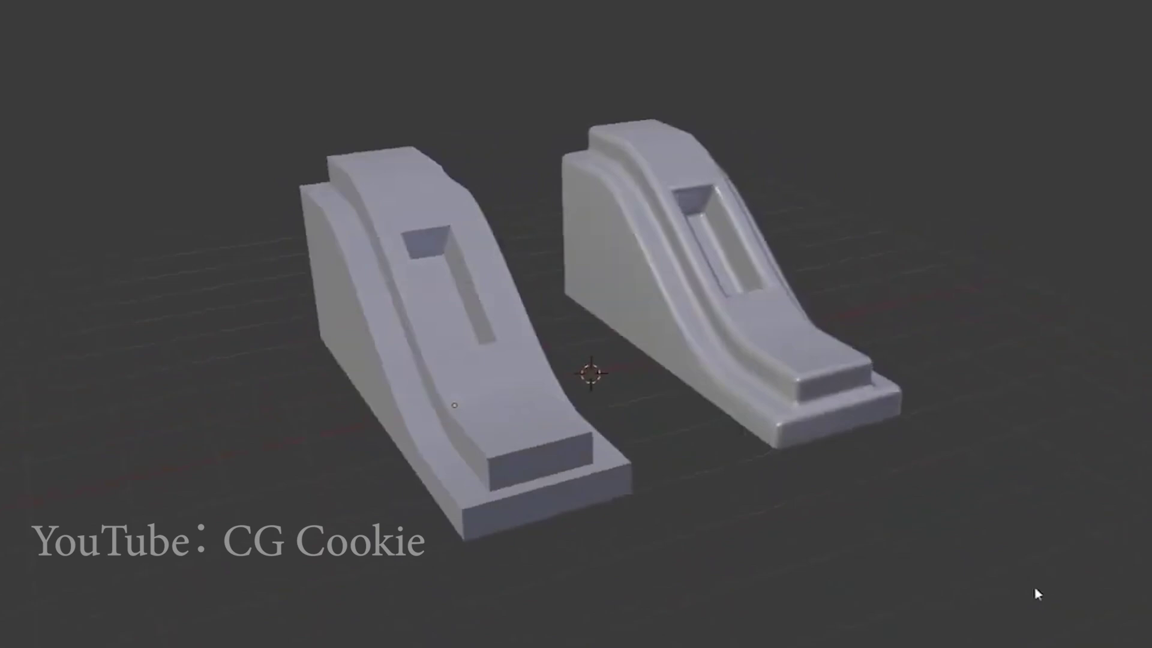
pyautogui.scroll(-3, 1017, 585)
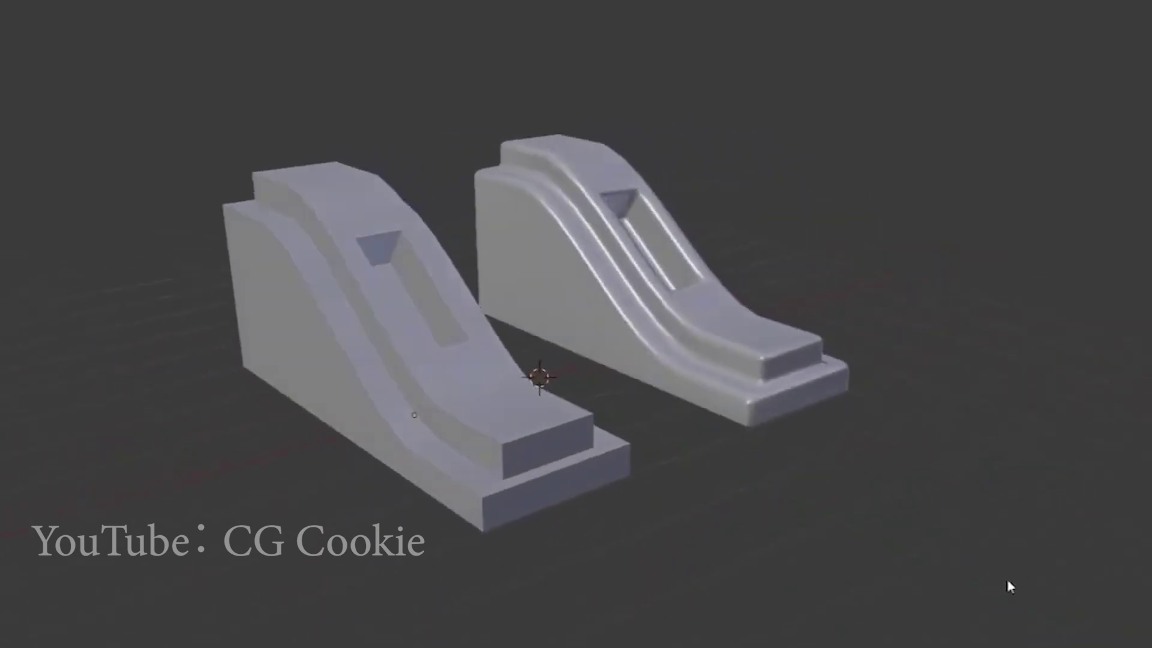
pyautogui.scroll(-3, 936, 594)
pyautogui.scroll(-2, 862, 617)
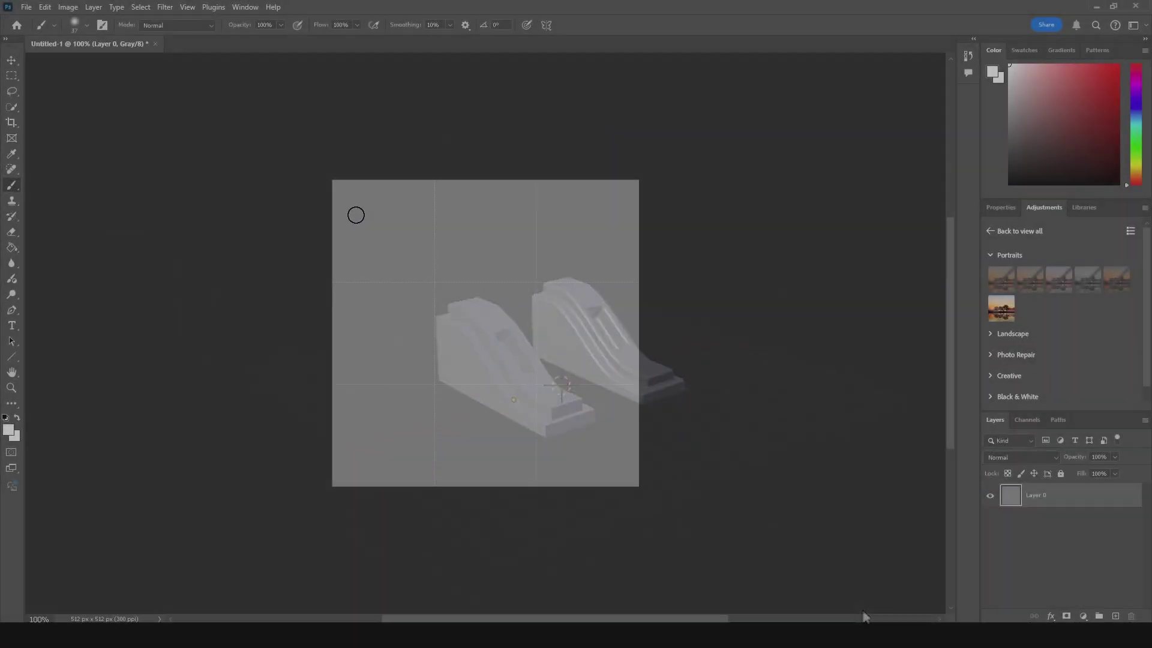
# Paint the white letters U, D, O, C, G and I across the grey canvas
pyautogui.moveTo(357, 215)
pyautogui.mouseDown()
pyautogui.moveTo(398, 301)
pyautogui.moveTo(412, 211)
pyautogui.moveTo(465, 284)
pyautogui.mouseUp()
pyautogui.moveTo(454, 208)
pyautogui.mouseDown()
pyautogui.moveTo(486, 214)
pyautogui.moveTo(462, 298)
pyautogui.mouseUp()
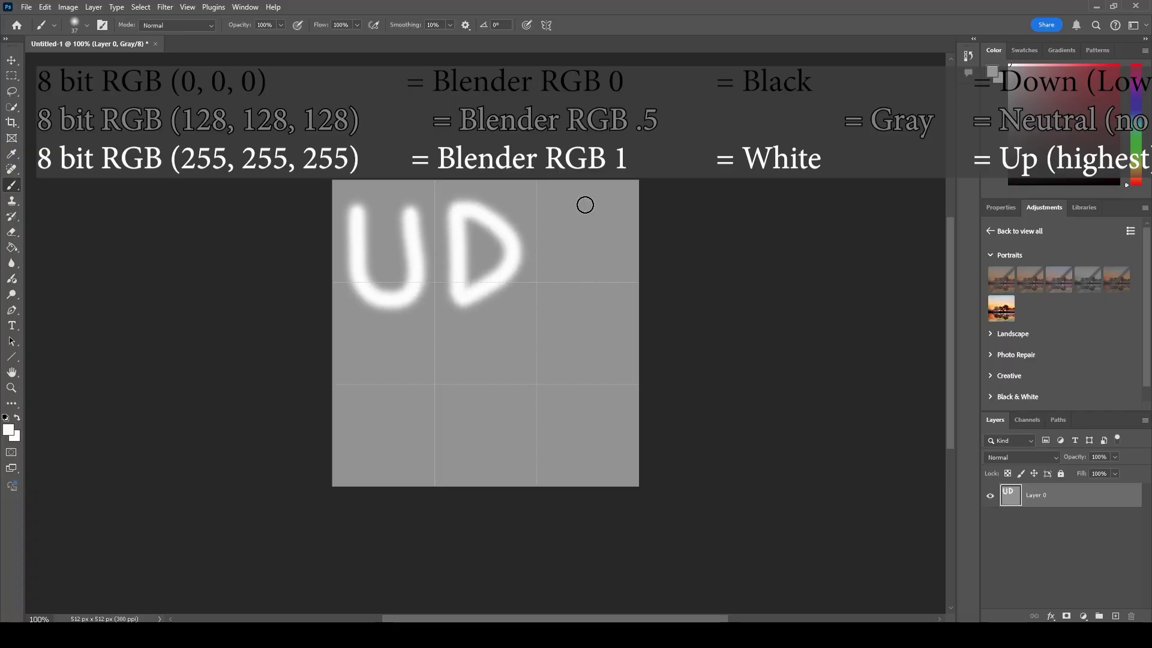
pyautogui.moveTo(586, 204)
pyautogui.mouseDown()
pyautogui.moveTo(603, 289)
pyautogui.moveTo(581, 203)
pyautogui.mouseUp()
pyautogui.moveTo(419, 368)
pyautogui.mouseDown()
pyautogui.moveTo(372, 373)
pyautogui.moveTo(417, 439)
pyautogui.mouseUp()
pyautogui.moveTo(507, 360)
pyautogui.mouseDown()
pyautogui.moveTo(450, 414)
pyautogui.moveTo(514, 421)
pyautogui.moveTo(513, 397)
pyautogui.mouseUp()
pyautogui.moveTo(585, 345); pyautogui.dragTo(593, 451)
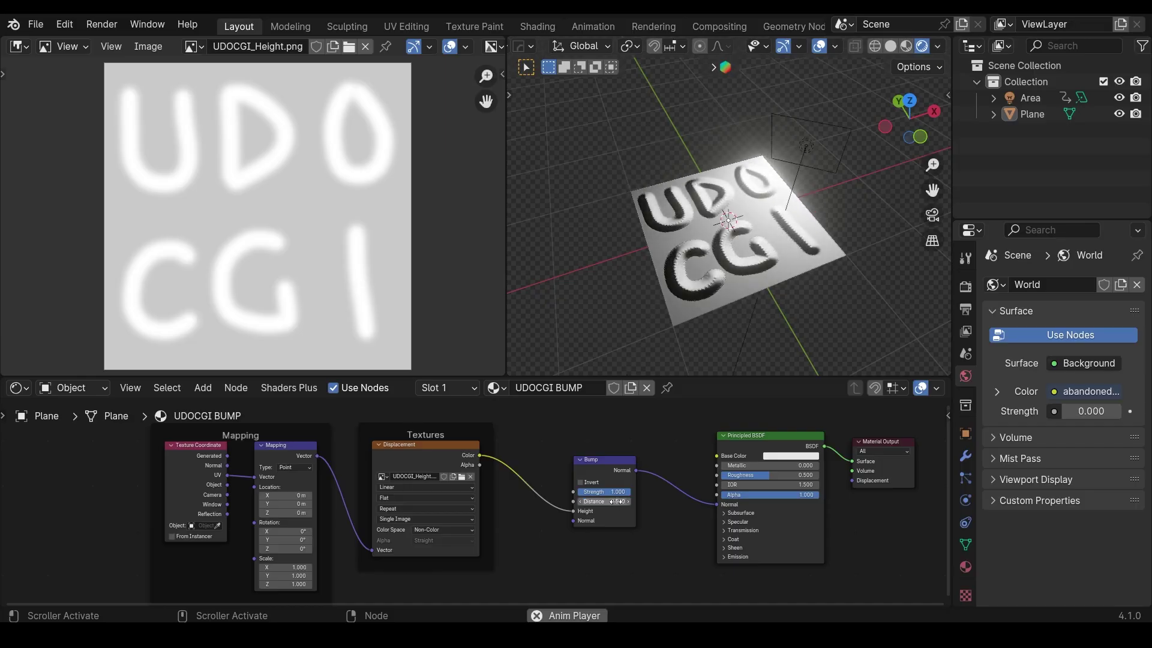
# Set the Bump node's Distance to 0.1 for a shallower letter relief
pyautogui.moveTo(616, 501); pyautogui.dragTo(593, 501)
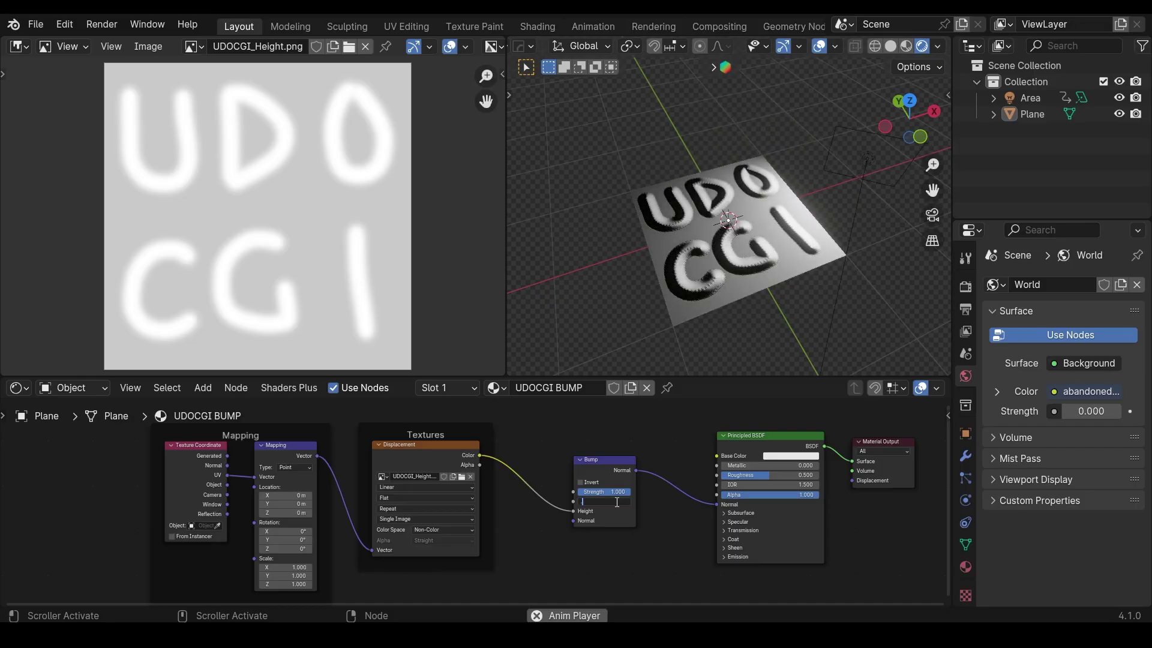
pyautogui.click(615, 501)
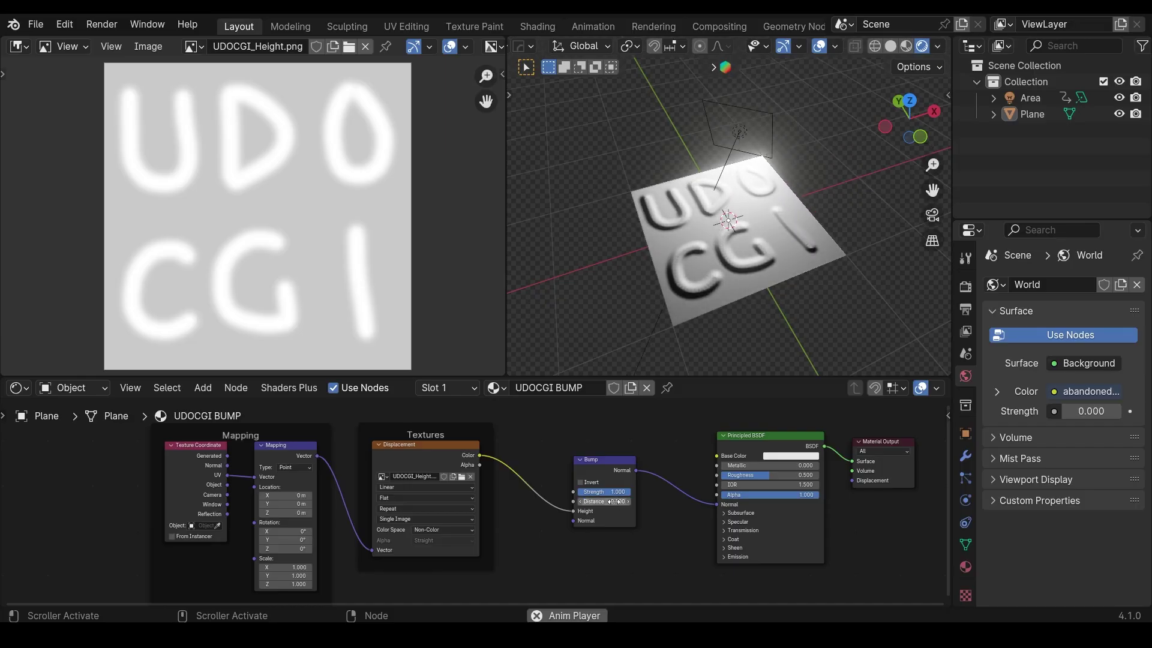
pyautogui.write('0.1')
pyautogui.press('Return')
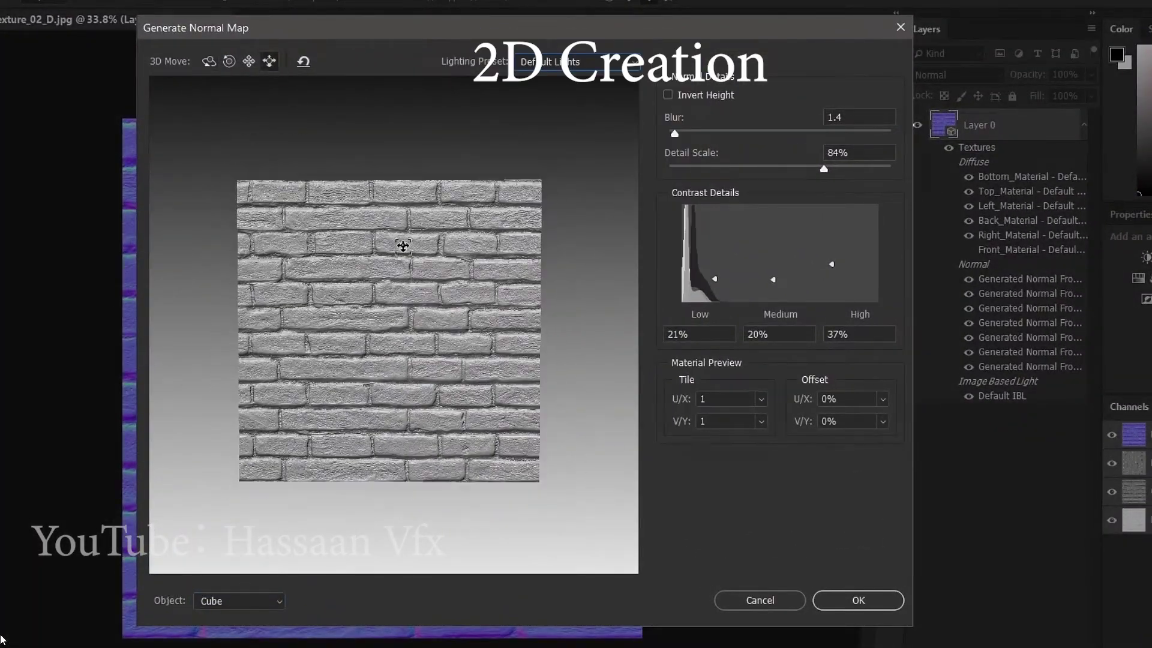
# Adjust the brick preview lighting and set Blur 1.3 and Detail Scale 85%
pyautogui.keyDown('alt'); pyautogui.moveTo(399, 327); pyautogui.dragTo(387, 342); pyautogui.keyUp('alt')
pyautogui.moveTo(673, 117); pyautogui.dragTo(612, 126)
pyautogui.moveTo(684, 160)
pyautogui.mouseDown()
pyautogui.moveTo(662, 165)
pyautogui.moveTo(722, 167)
pyautogui.mouseUp()
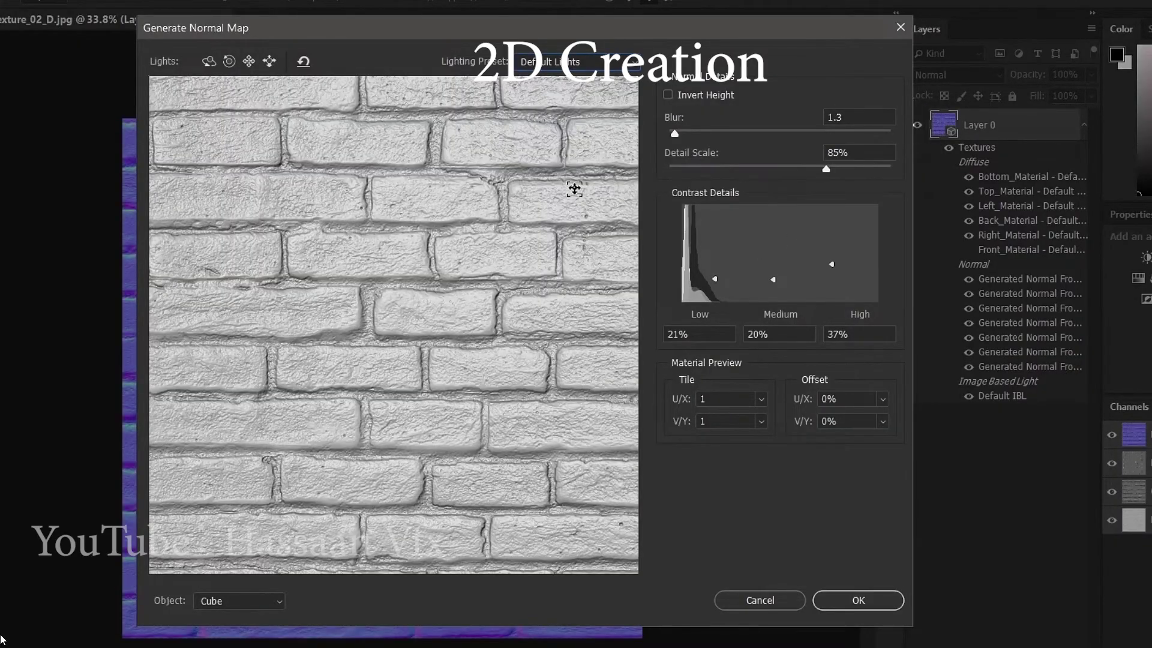